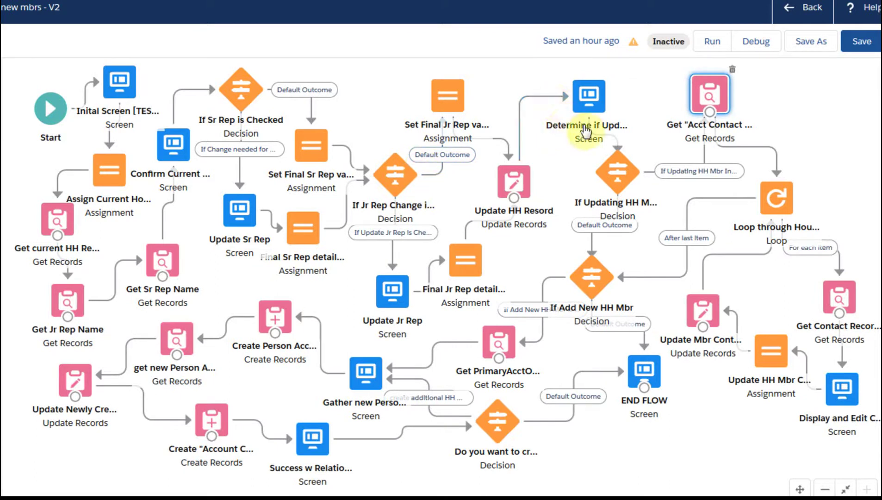
Step: Inspect the checkbox options on the screen element that determines whether current household members need updates, then close it
click(589, 96)
double_click(590, 96)
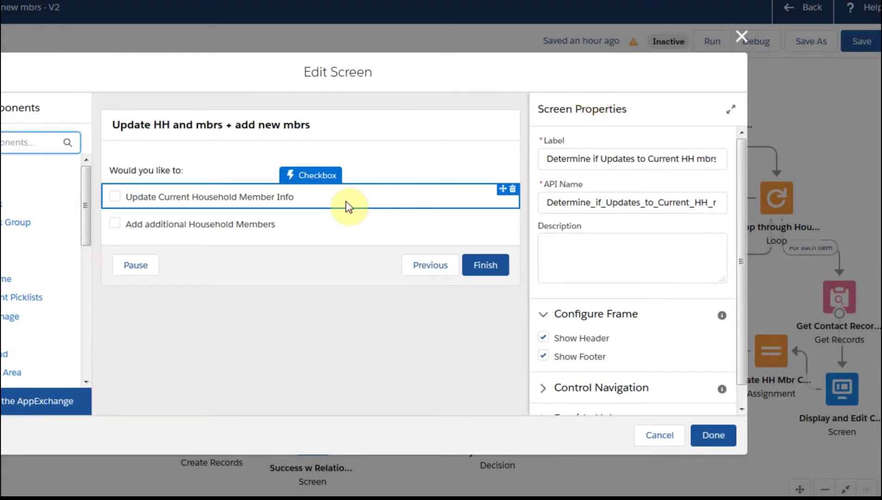
click(741, 36)
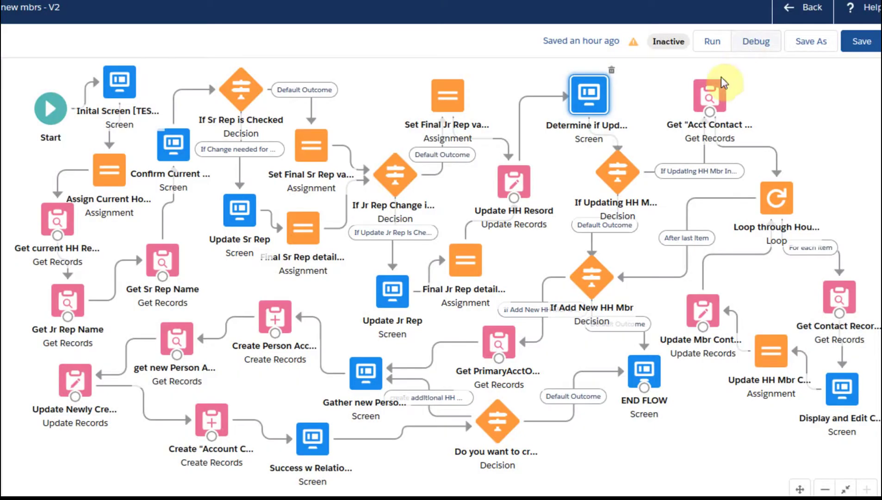
Step: Review the outcome condition of the "If Updating HH Mbr Info" decision and close it without changes
click(630, 175)
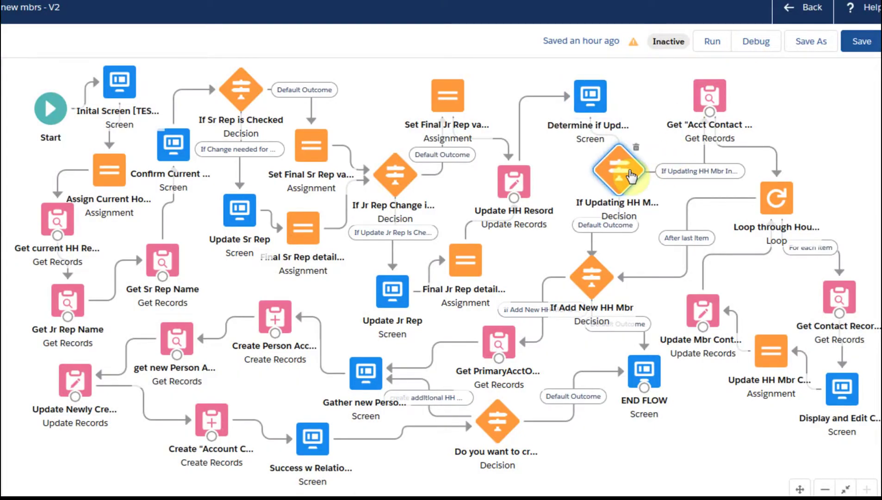
click(618, 178)
double_click(616, 178)
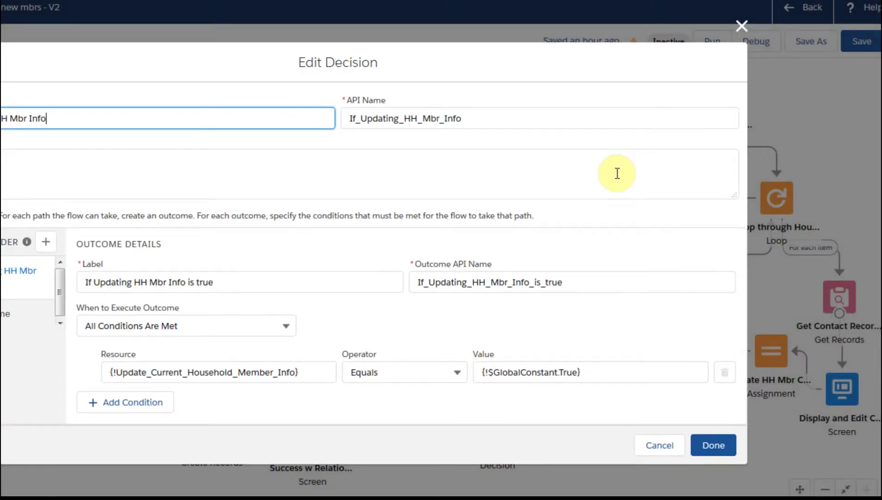
click(743, 26)
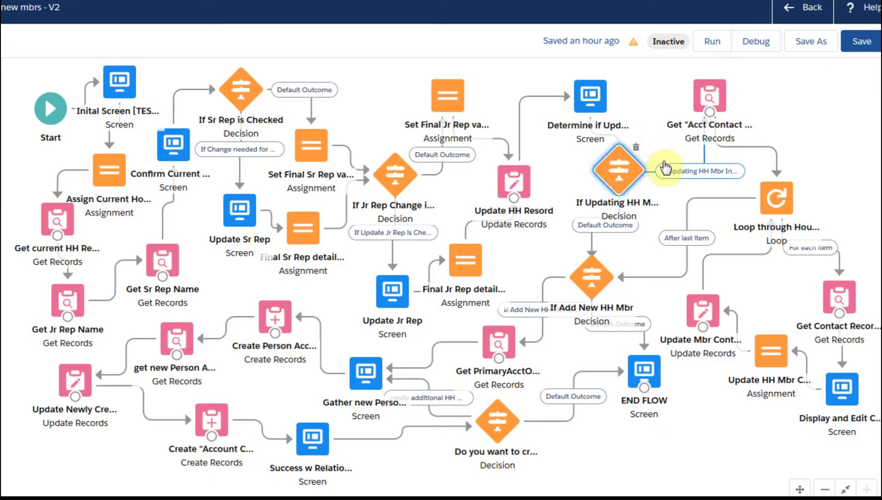
Step: Open the Get Records element for the household's Acct Contact Relationship records and examine its object and filter conditions
click(708, 96)
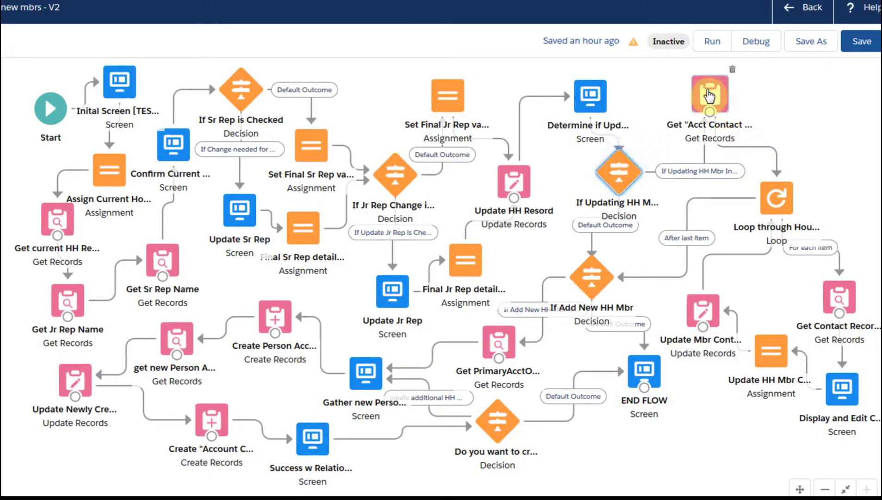
double_click(707, 89)
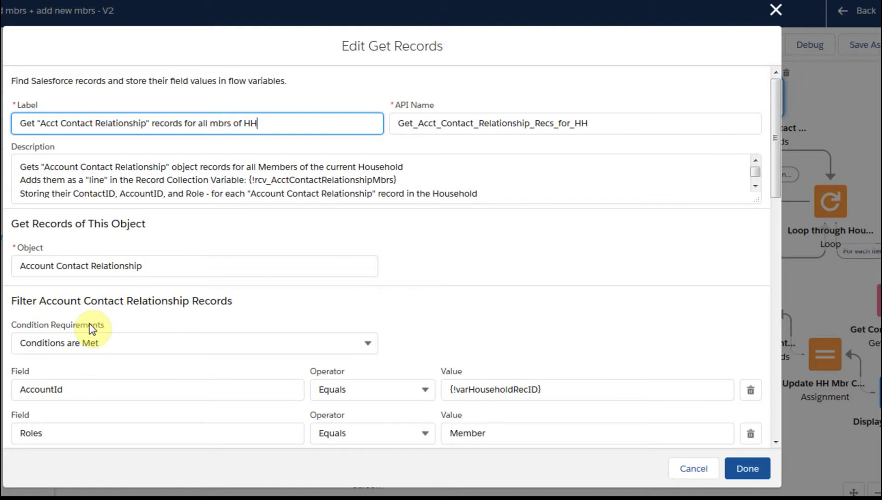
scroll(93, 328, down, 2)
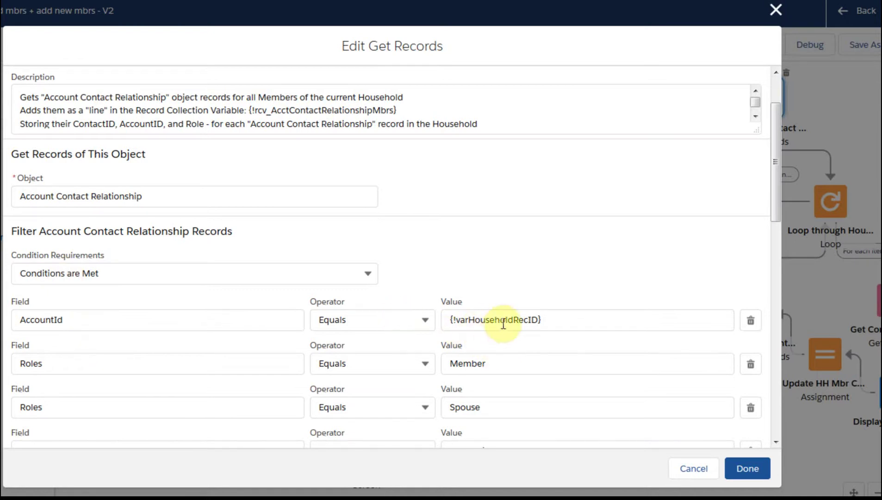
scroll(73, 388, down, 1)
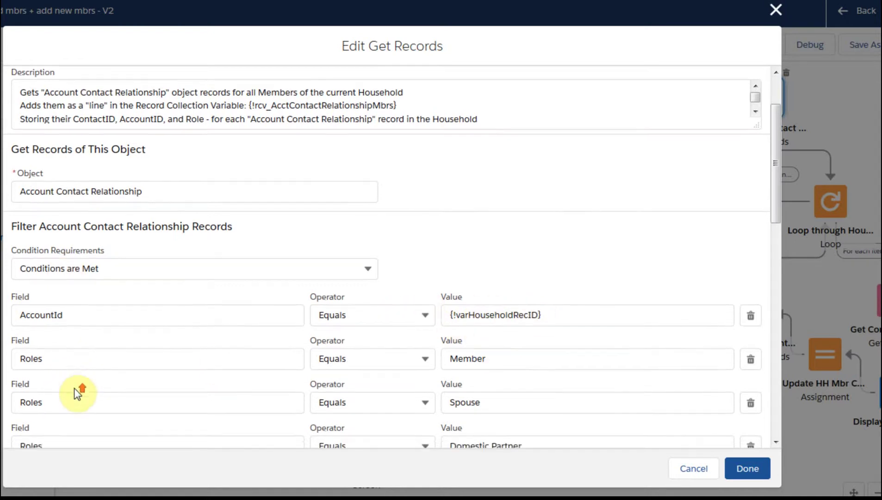
scroll(74, 388, down, 3)
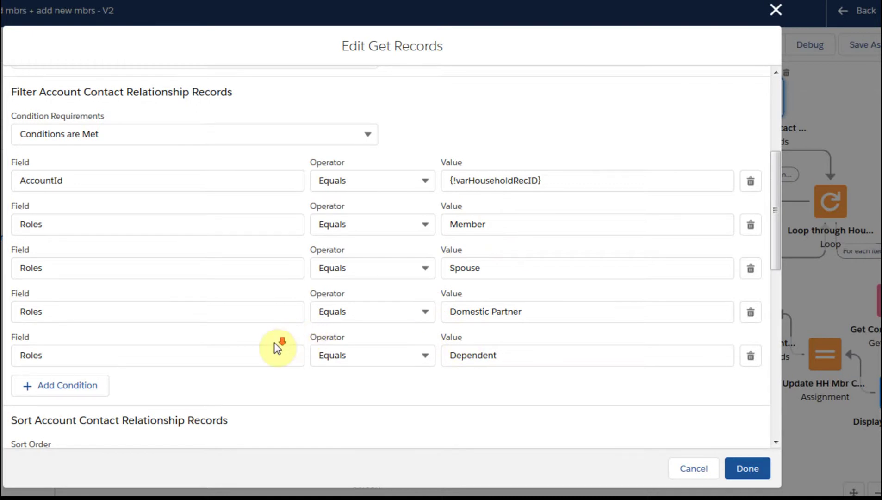
scroll(277, 344, down, 2)
scroll(277, 347, down, 2)
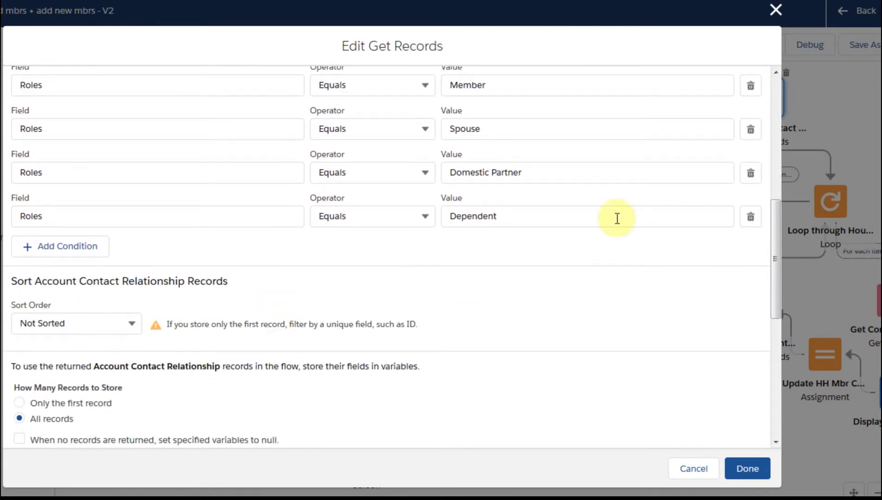
Step: Examine how many Account Contact Relationship records are stored, the collection variable and the stored fields, then close the element
scroll(327, 311, down, 4)
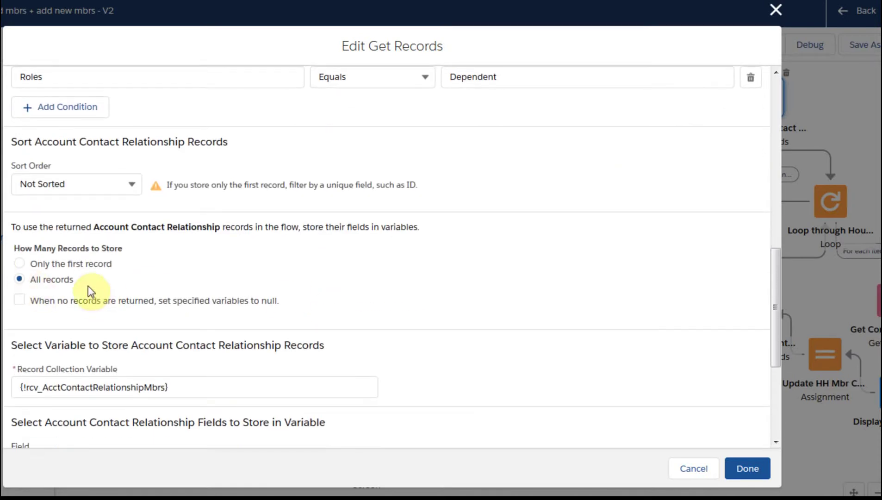
scroll(88, 285, down, 2)
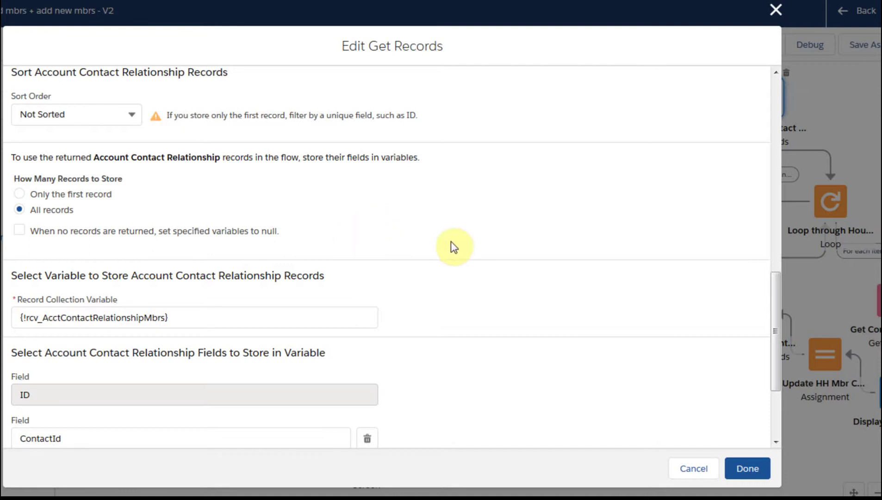
scroll(519, 239, down, 2)
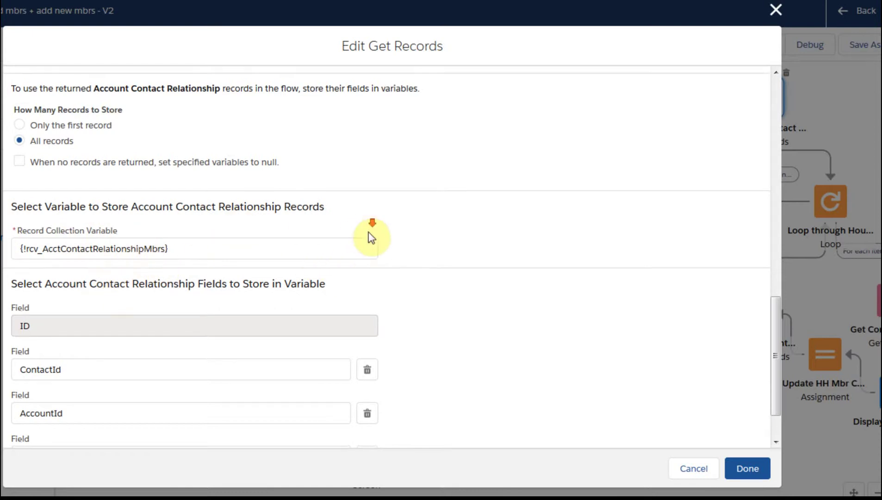
scroll(371, 237, down, 2)
scroll(373, 237, up, 4)
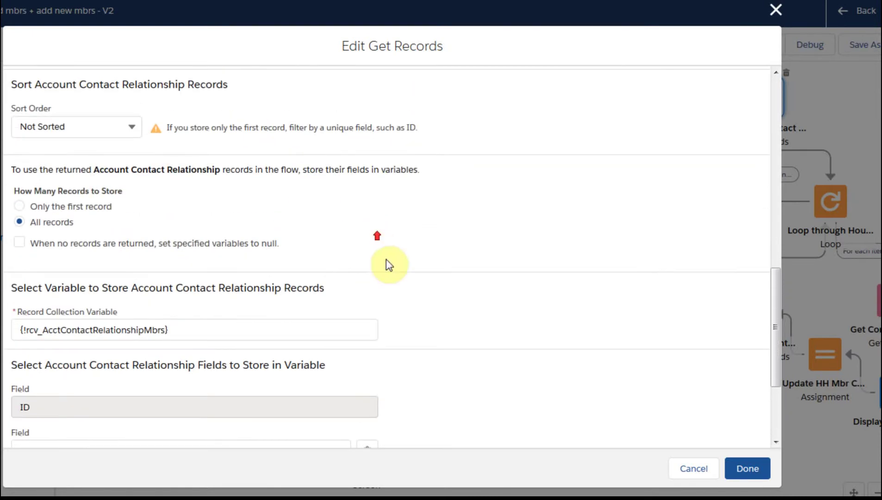
scroll(384, 252, down, 3)
scroll(424, 310, up, 2)
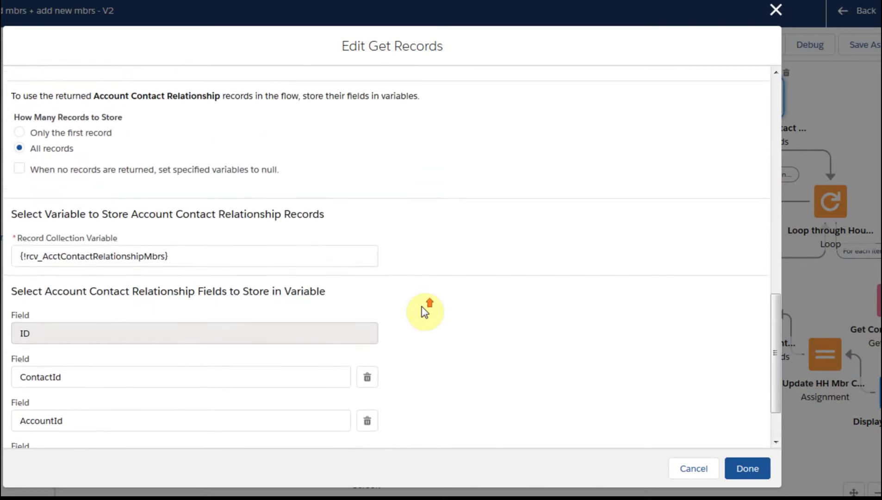
scroll(422, 309, down, 3)
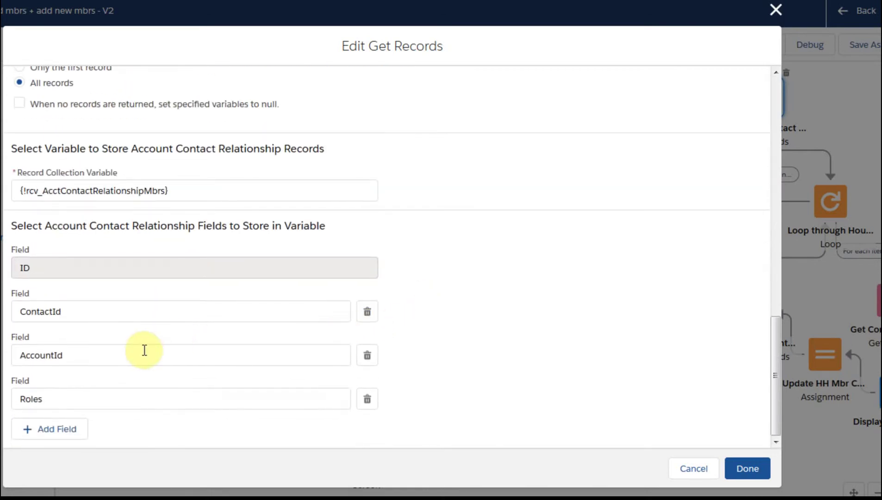
scroll(223, 377, up, 3)
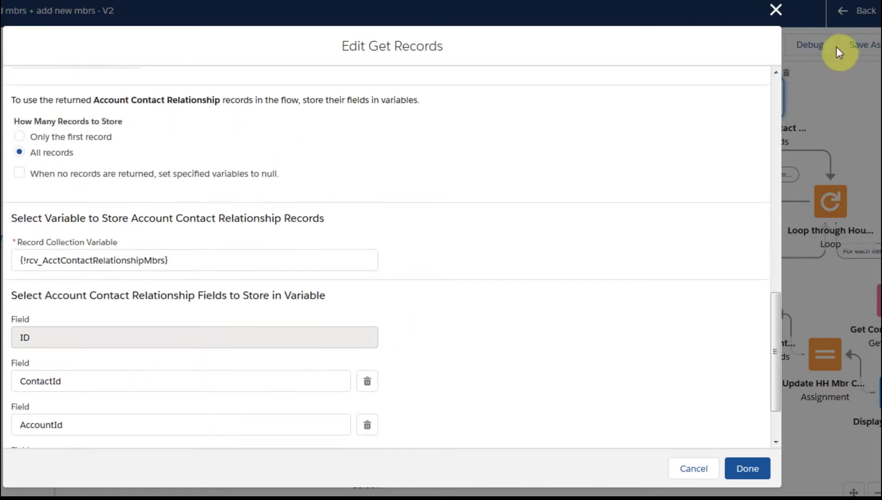
click(777, 10)
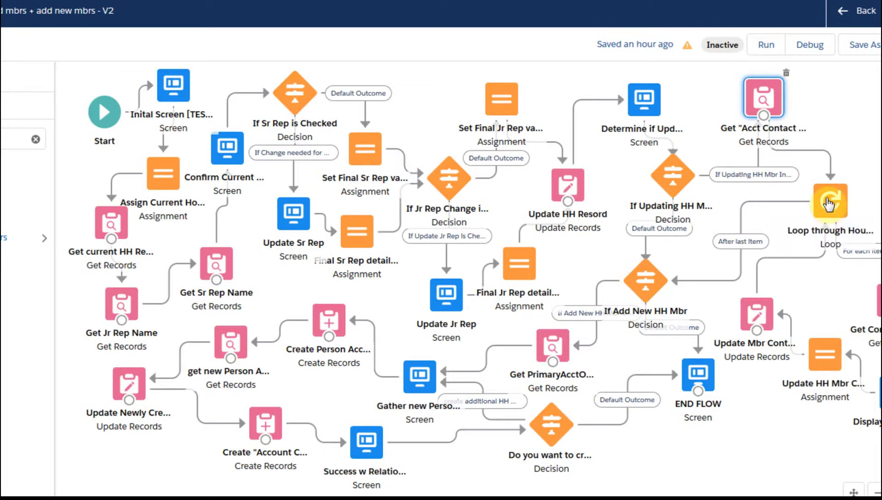
Step: Review the household members loop's collection variable, iteration direction and loop variable, then close it unchanged
double_click(828, 202)
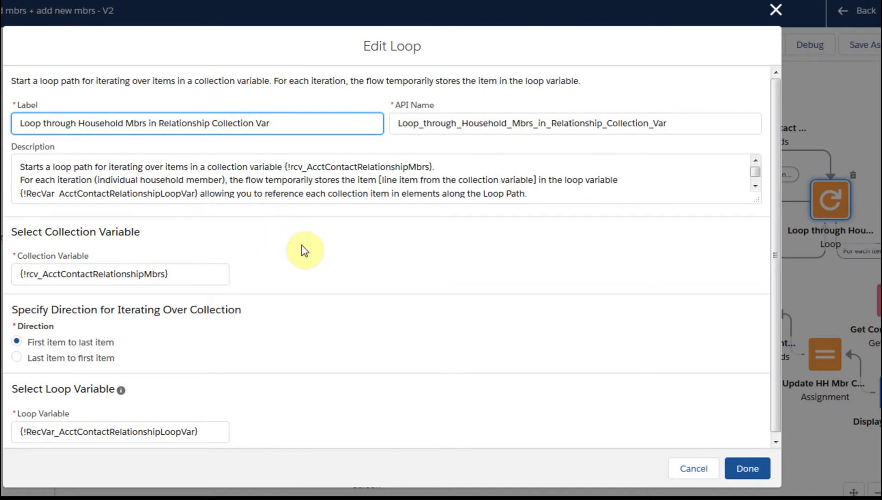
click(189, 277)
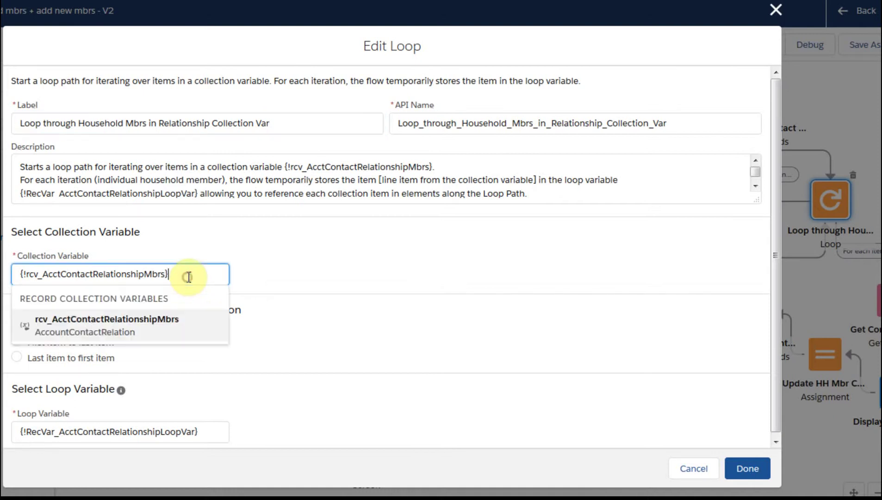
click(321, 276)
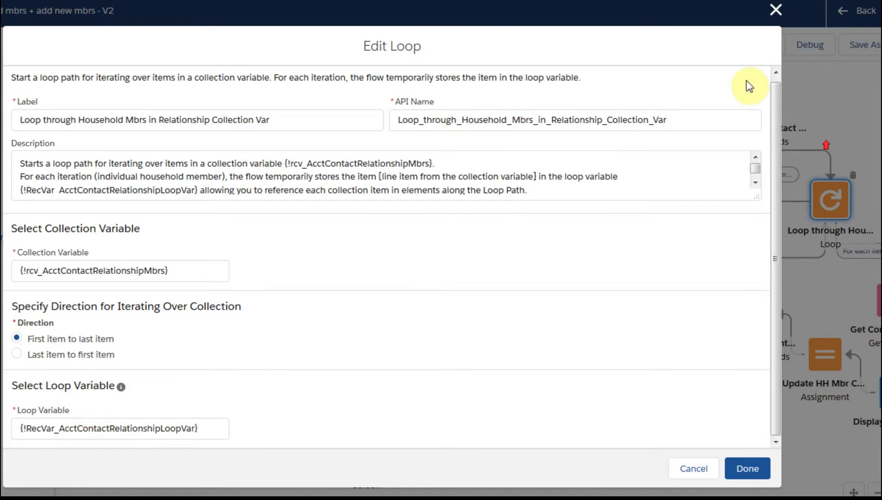
click(779, 19)
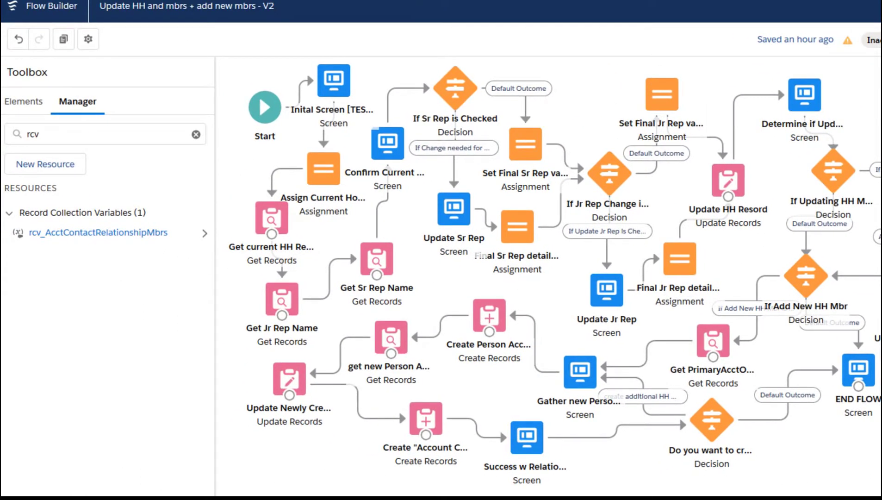
Step: Search the flow's resources for "loop" and inspect the Account Contact Relationship loop record variable's definition, then close it
click(37, 135)
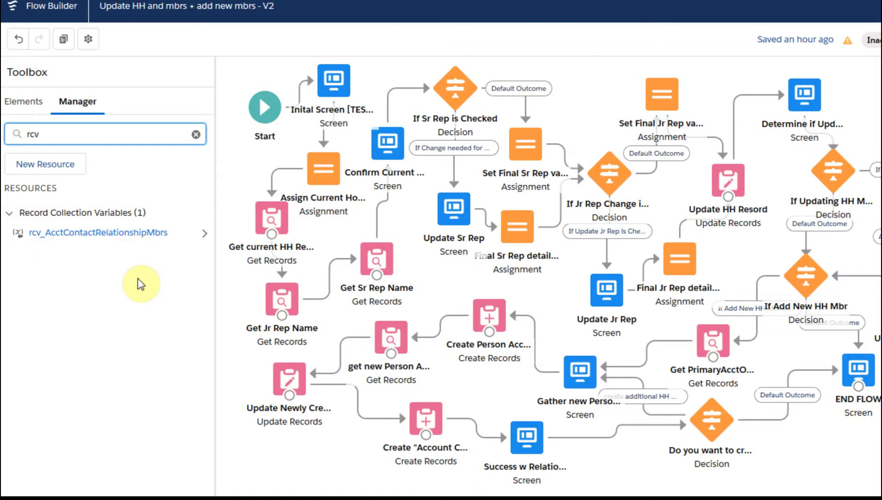
click(32, 134)
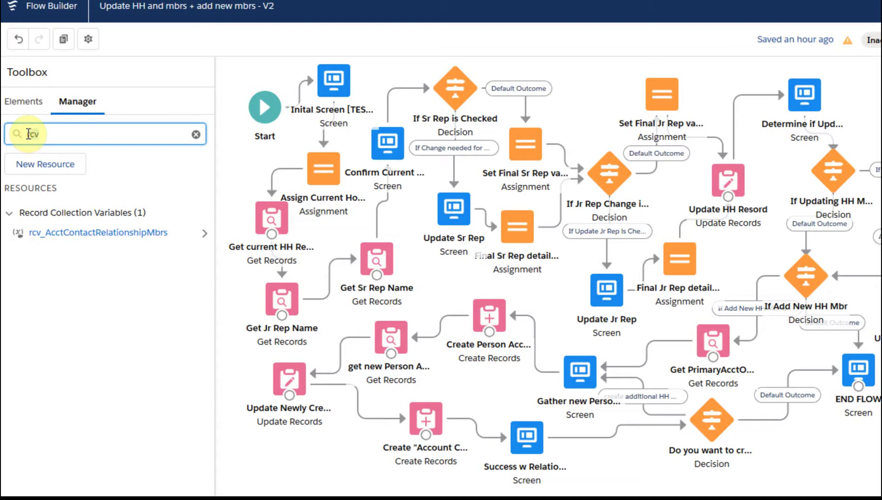
text(loop)
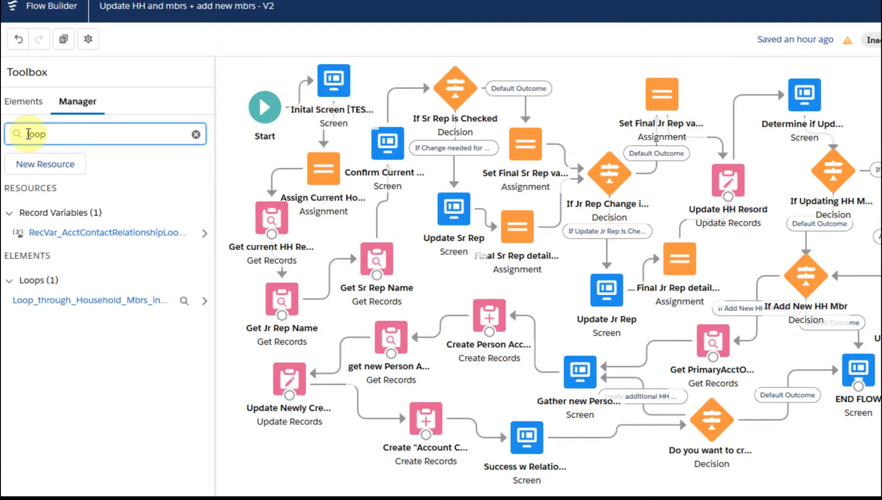
click(53, 235)
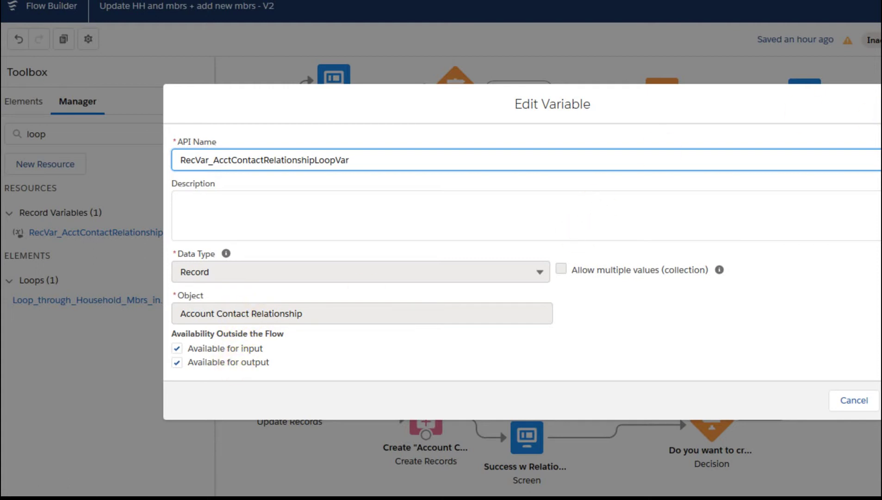
key(Escape)
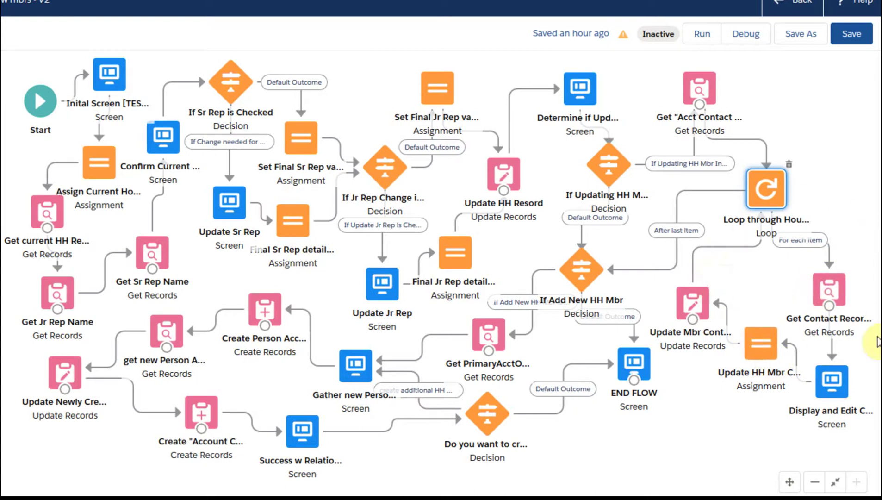
Step: Open the Get Contact Record for ContactID element and examine its description, object and Id filter condition
click(830, 290)
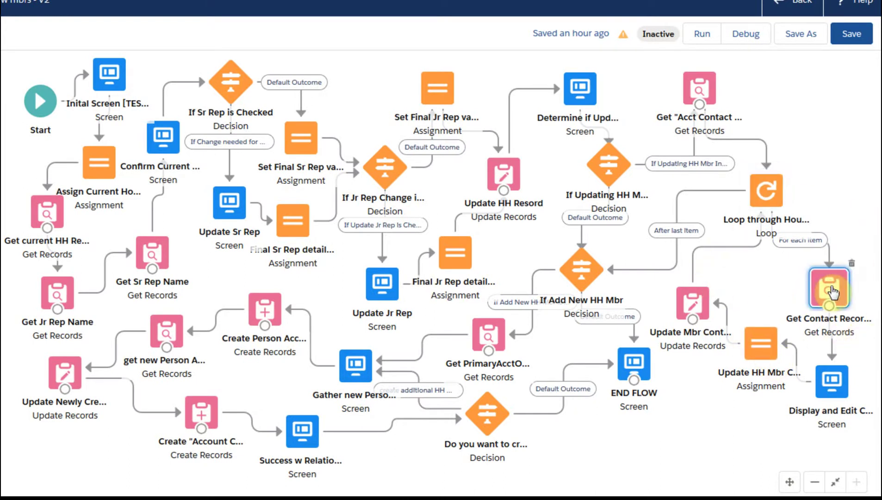
double_click(831, 291)
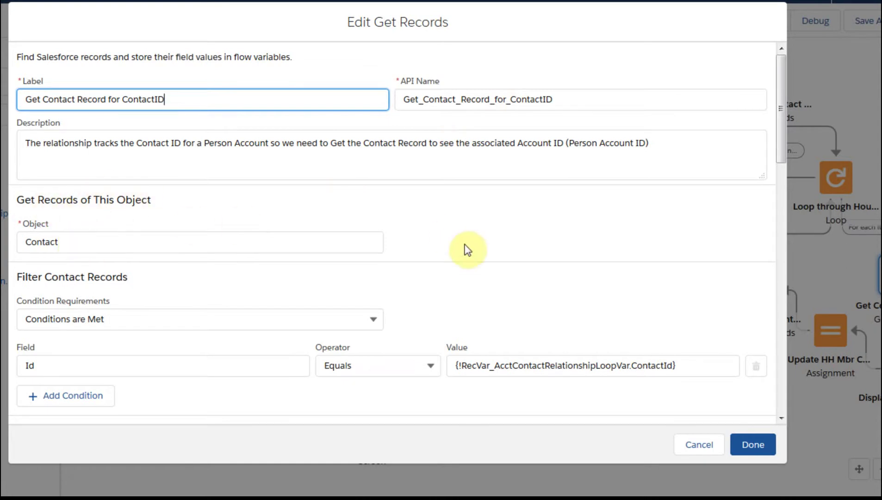
scroll(468, 250, down, 2)
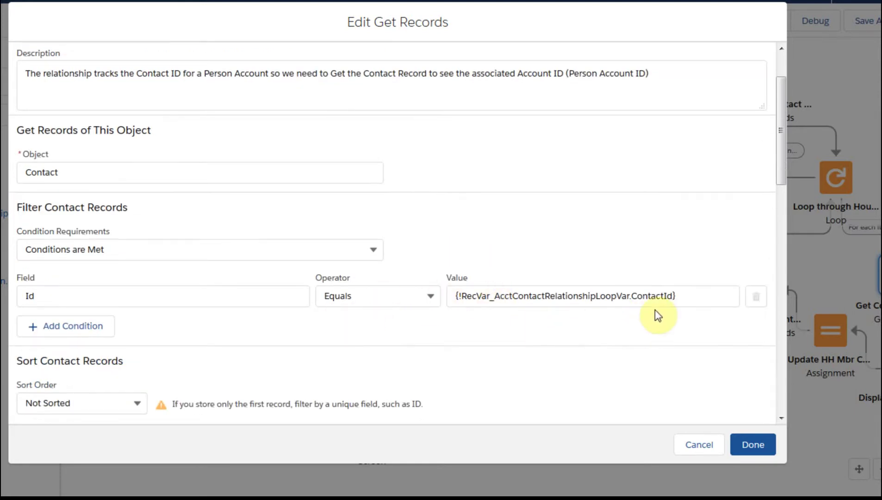
scroll(560, 340, down, 2)
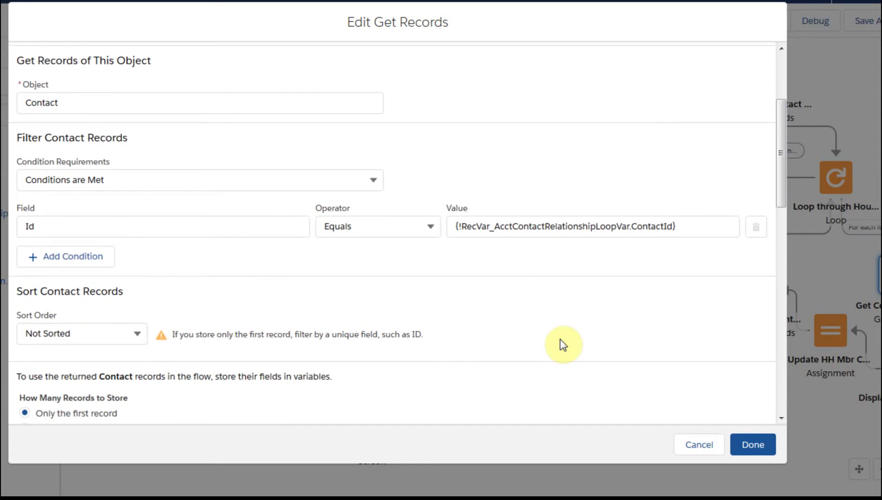
scroll(560, 342, down, 2)
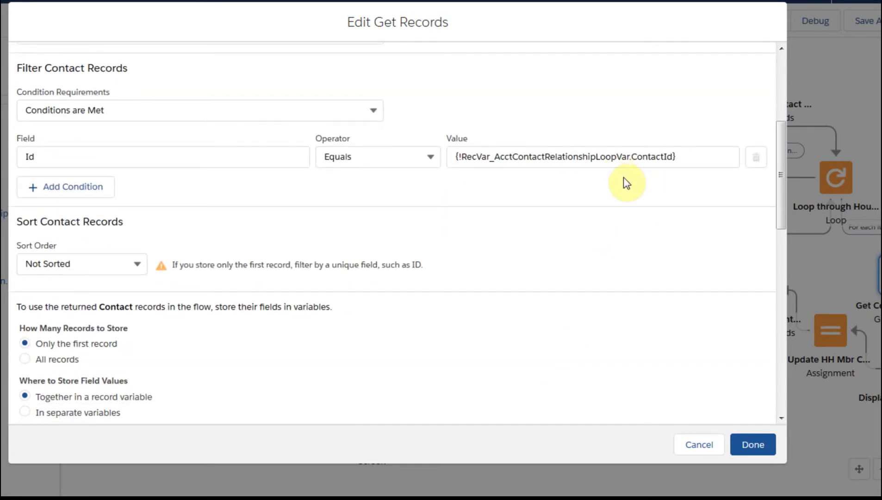
Step: Examine how many Contact records are stored, the record variable that holds them and the list of stored Contact fields
scroll(432, 291, down, 4)
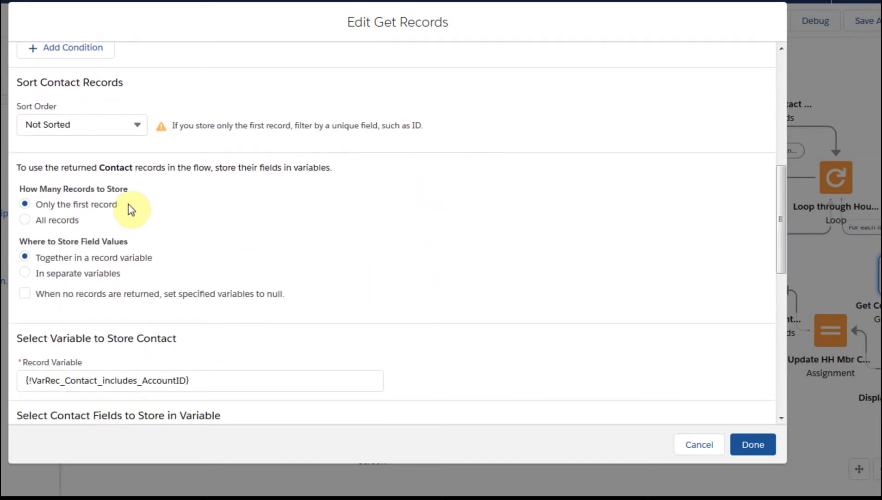
scroll(504, 252, down, 2)
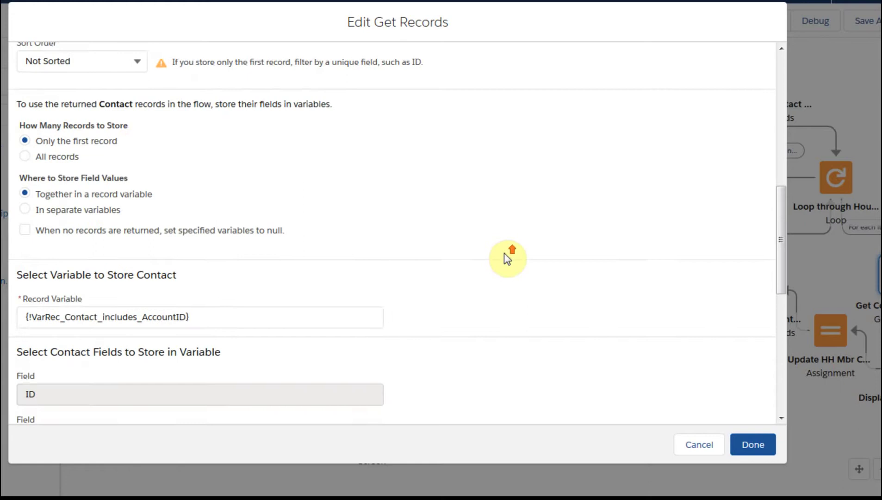
scroll(504, 253, down, 3)
scroll(503, 253, down, 2)
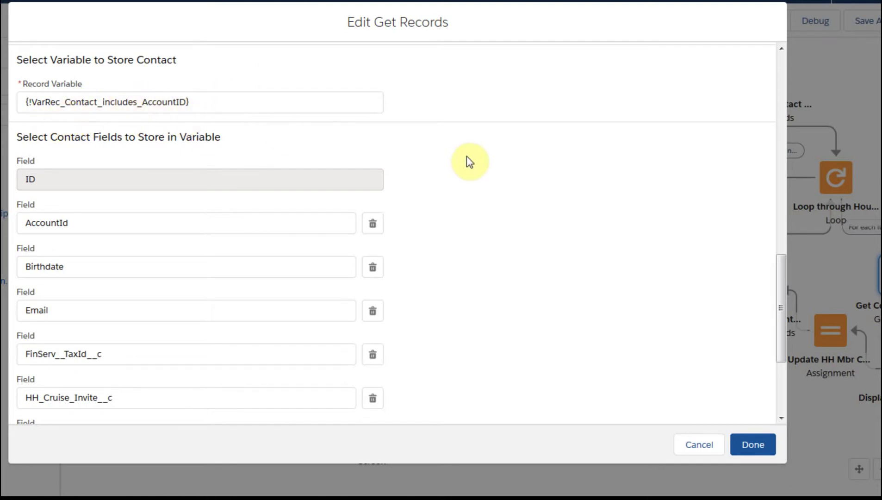
scroll(466, 160, down, 2)
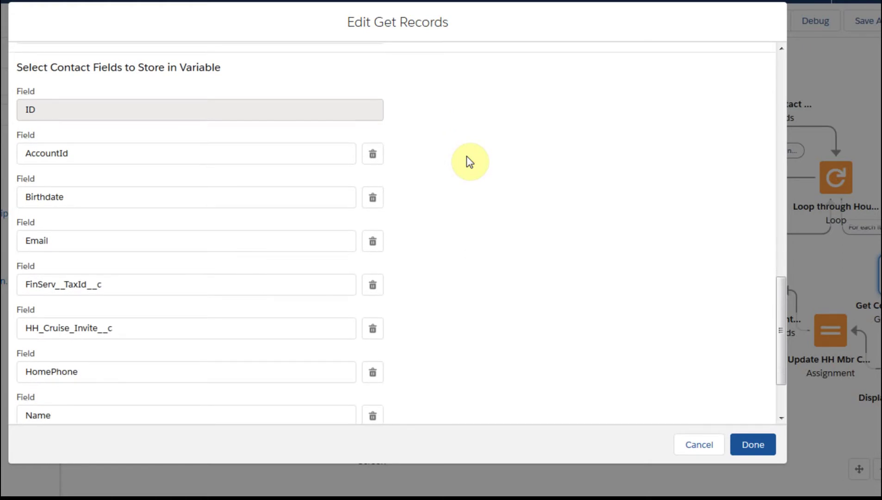
scroll(467, 160, down, 2)
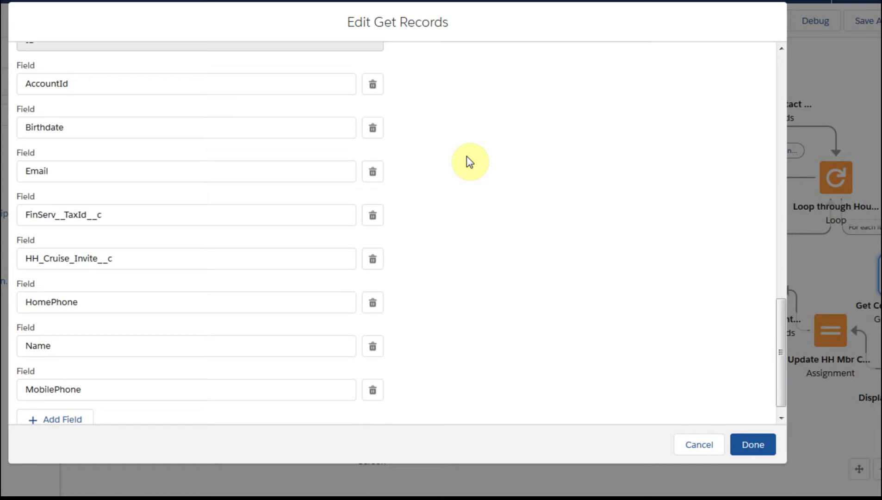
scroll(466, 156, up, 6)
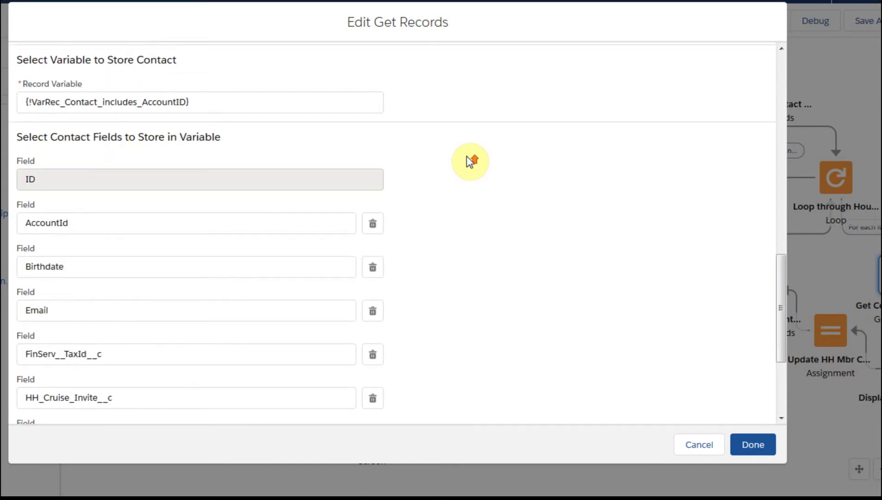
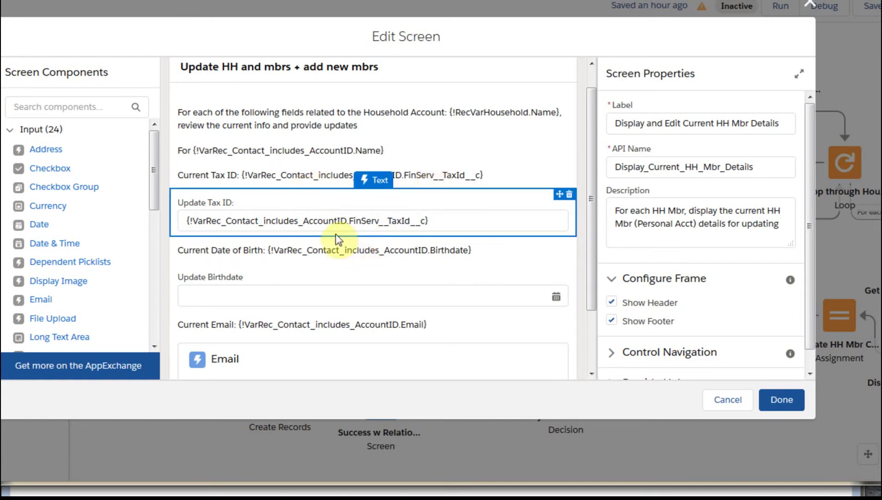
Step: Inspect the Update Tax ID and Update Birthdate components' settings and default values on the member details screen
click(347, 213)
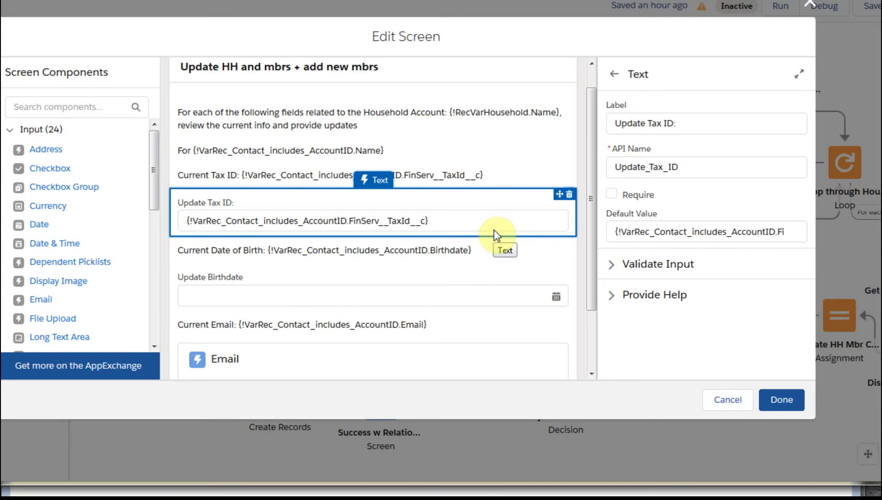
drag(592, 148, 595, 210)
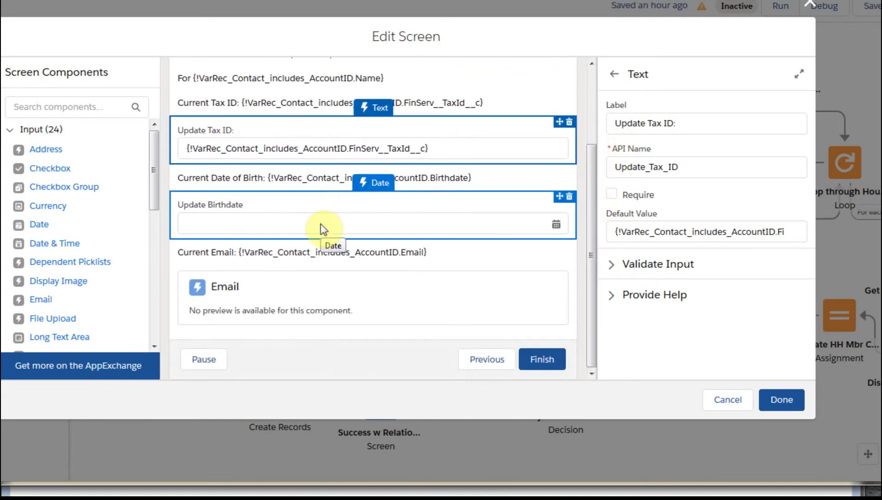
click(322, 228)
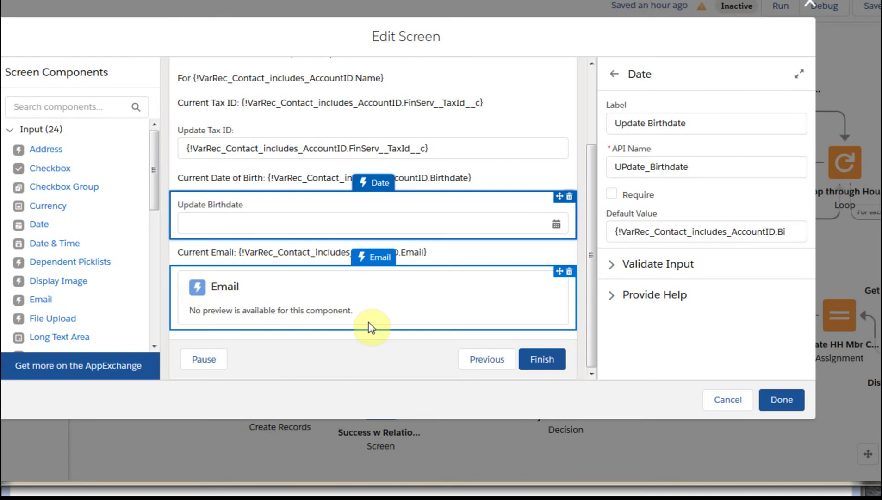
Step: Inspect the Email component's input settings and the variable that stores its output value
click(422, 316)
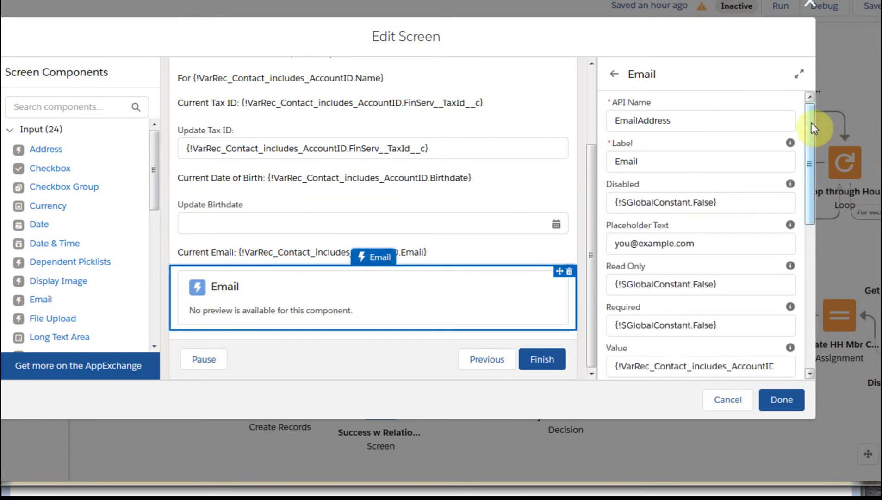
drag(811, 122, 800, 324)
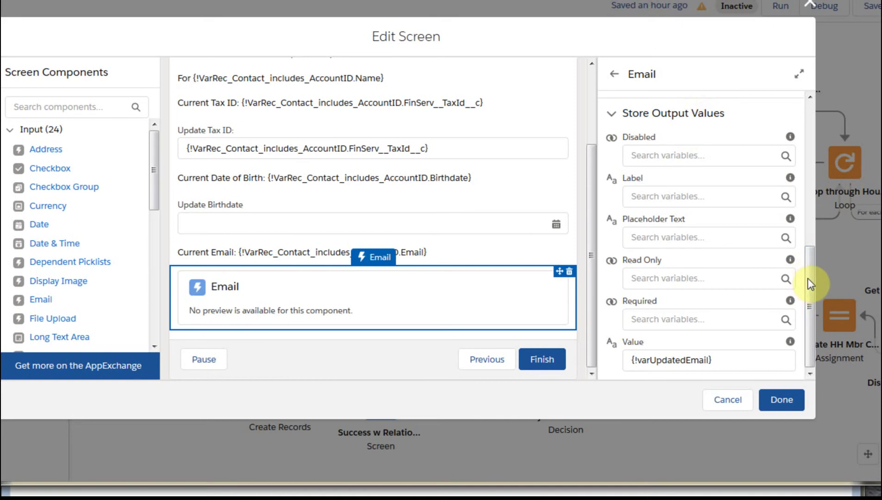
scroll(811, 284, up, 1)
scroll(812, 287, down, 1)
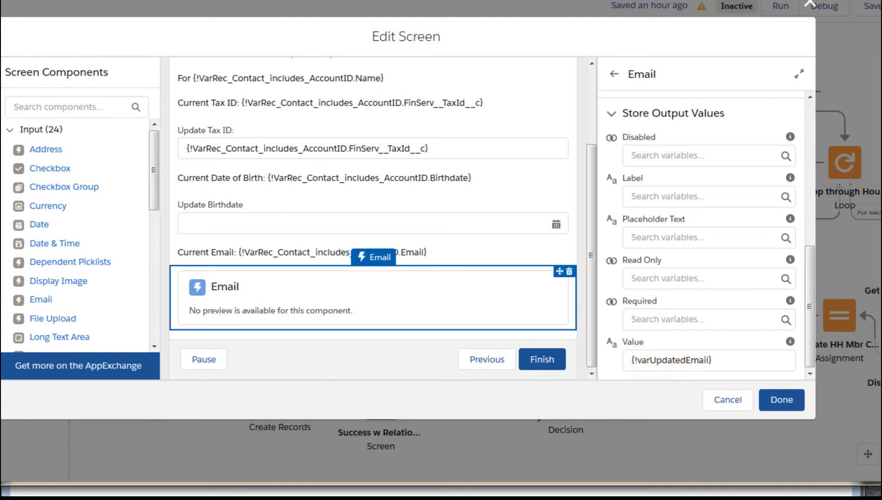
Step: Switch to the household's account record and review the members listed in its relationships
key(alt+Tab)
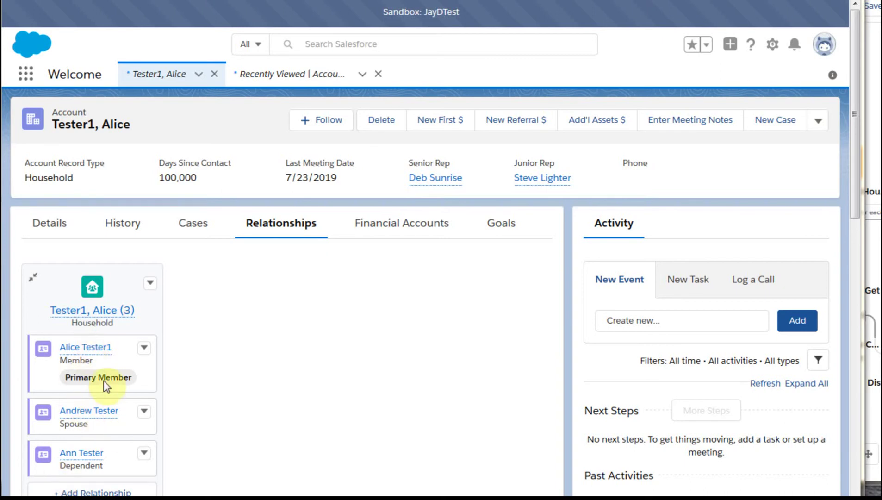
mouse_move(99, 416)
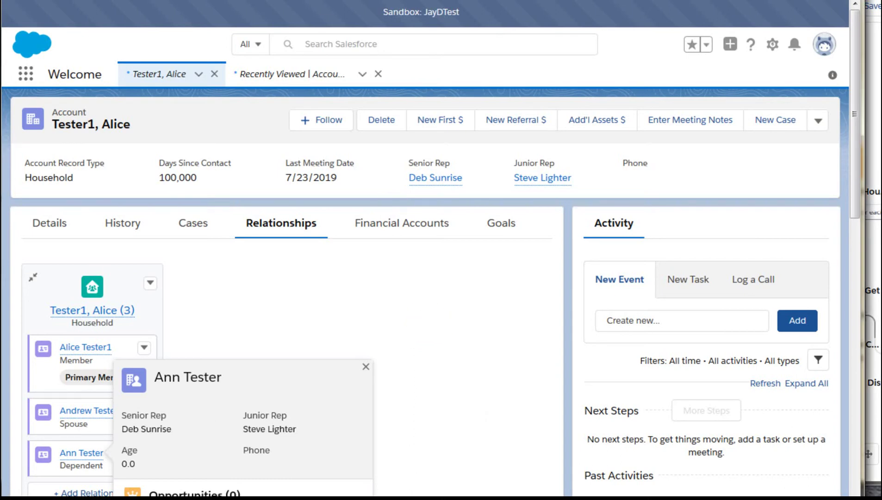
Step: Switch to the flow's debug run, choose Update Current Household Member Info and advance to the first member's details
key(alt+Tab)
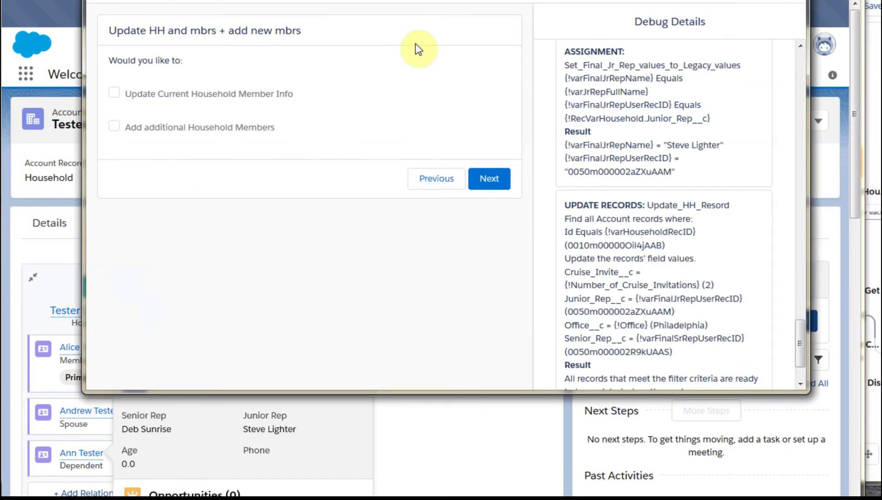
click(115, 93)
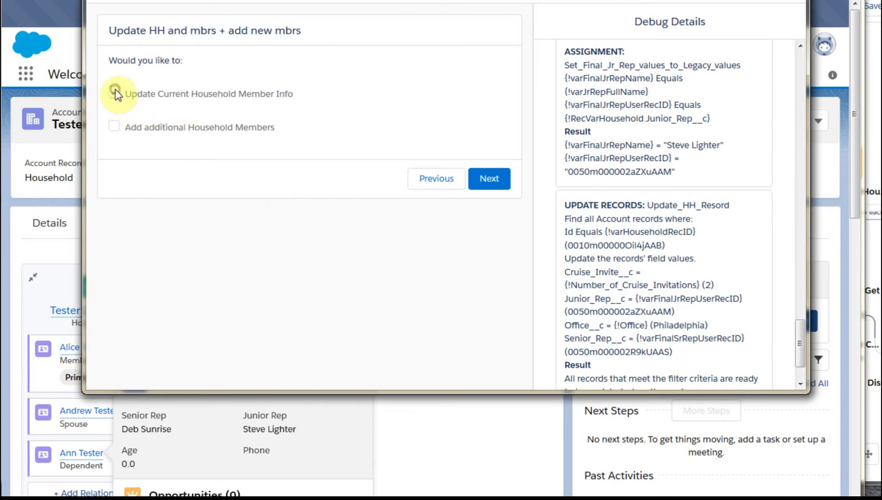
click(491, 182)
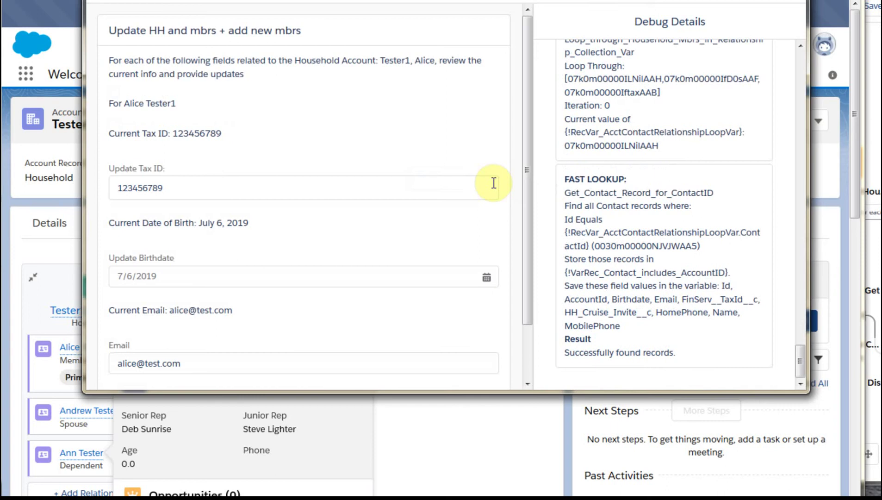
Step: Review the first household member's current and prefilled tax ID, birthdate and email in the debug run
scroll(762, 317, down, 2)
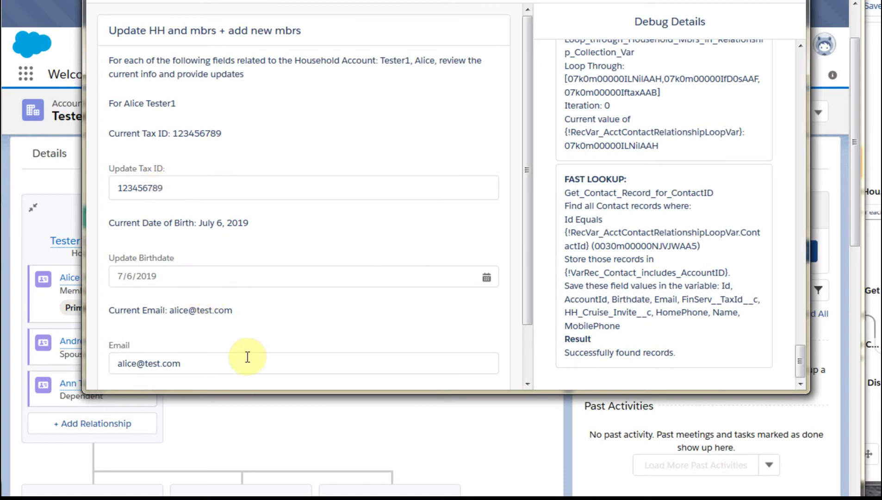
scroll(288, 330, down, 2)
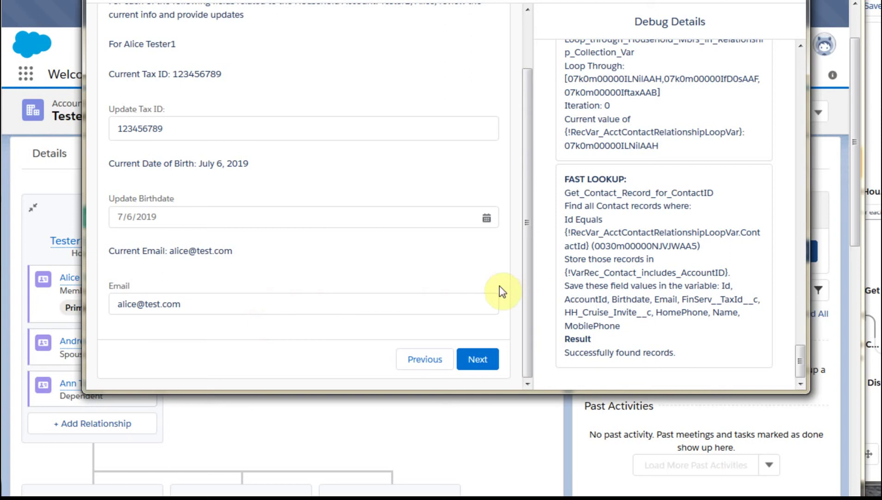
scroll(400, 310, up, 2)
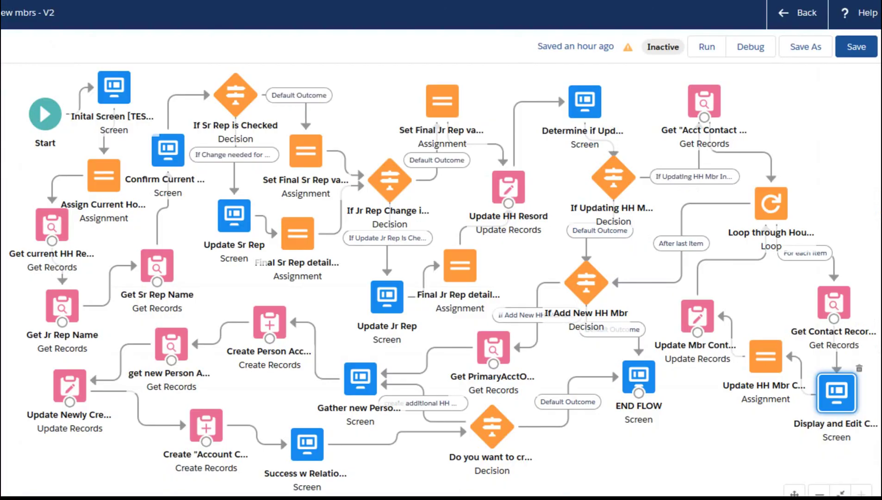
Step: Open the assignment that updates the household member's contact variable, review its tax ID, birthdate and email assignments, then close it unchanged
double_click(762, 365)
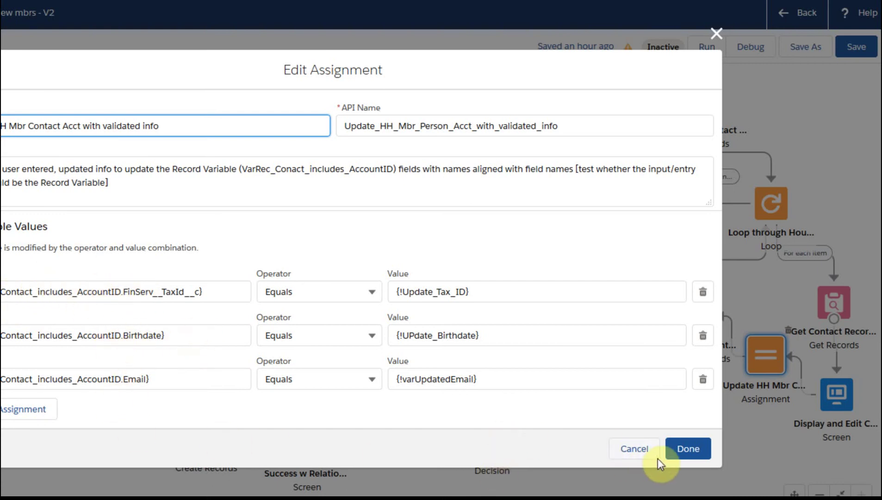
click(642, 452)
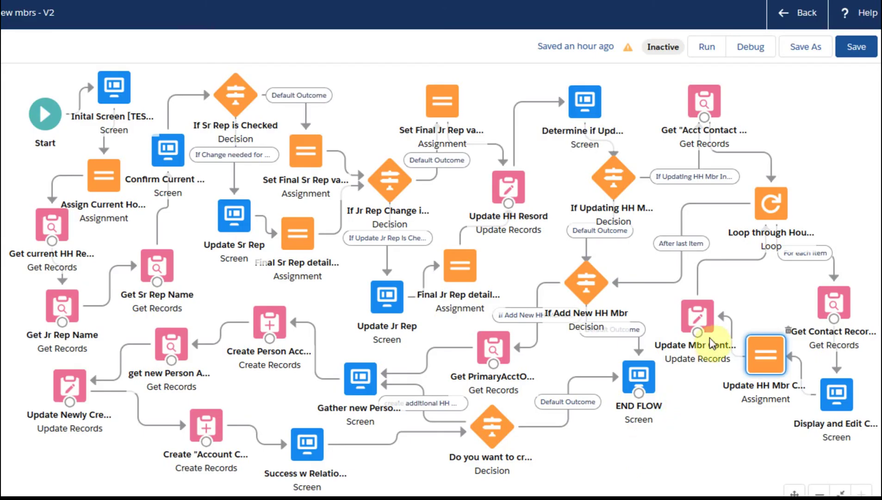
Step: Open the Update Mbr Contact Record element, review its object, Id filter and field value mappings, then close it unchanged
double_click(698, 321)
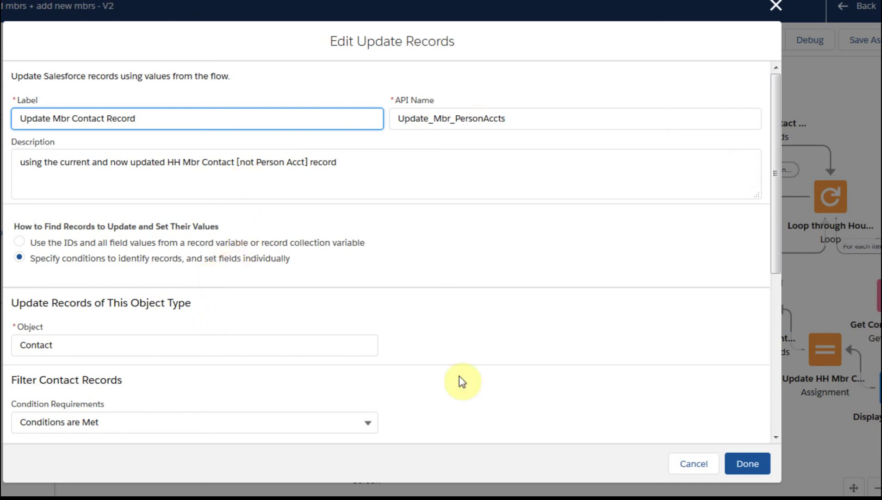
drag(772, 183, 808, 353)
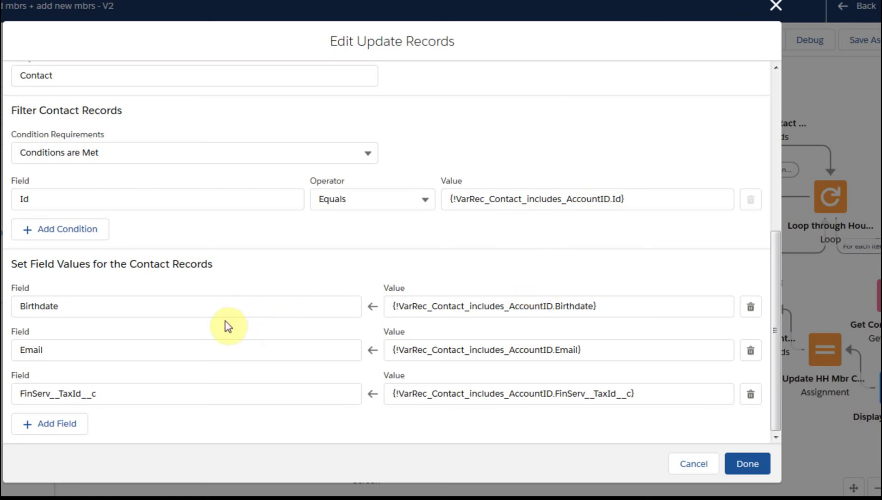
scroll(185, 231, up, 2)
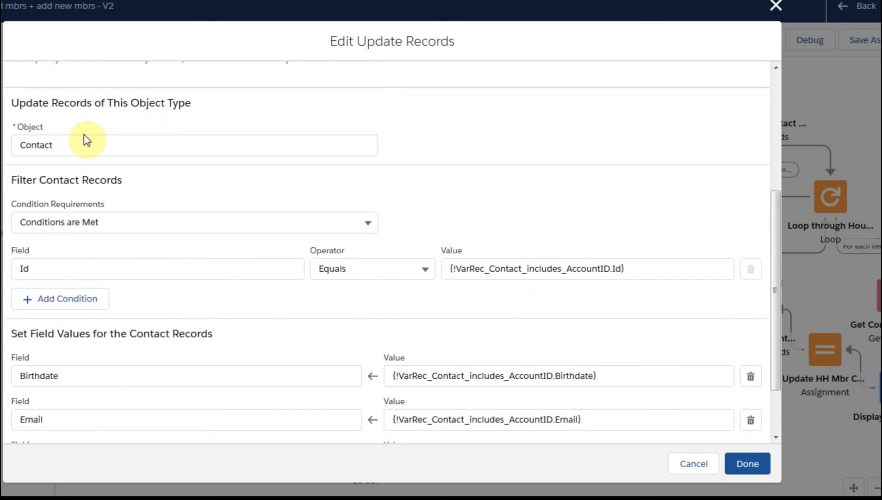
scroll(236, 227, down, 2)
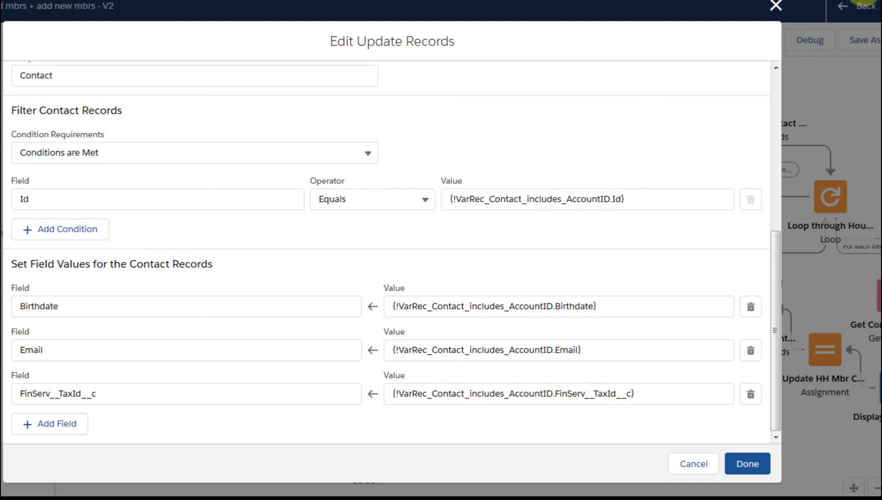
click(775, 5)
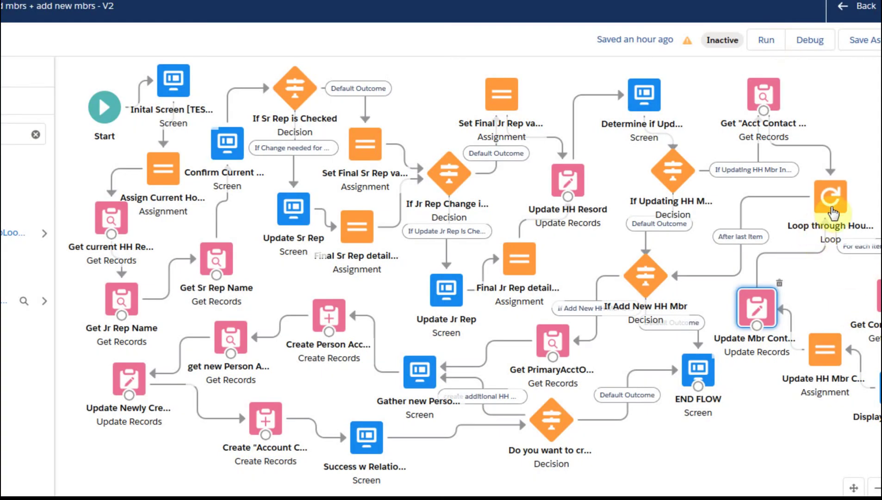